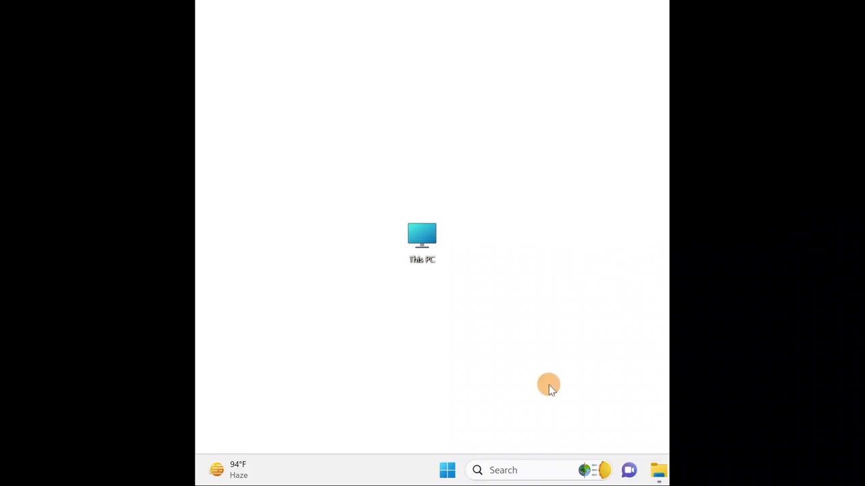
Step: Search Windows for "control" and open Control Panel, placing its window fully in view
left_click(498, 469)
type("cont")
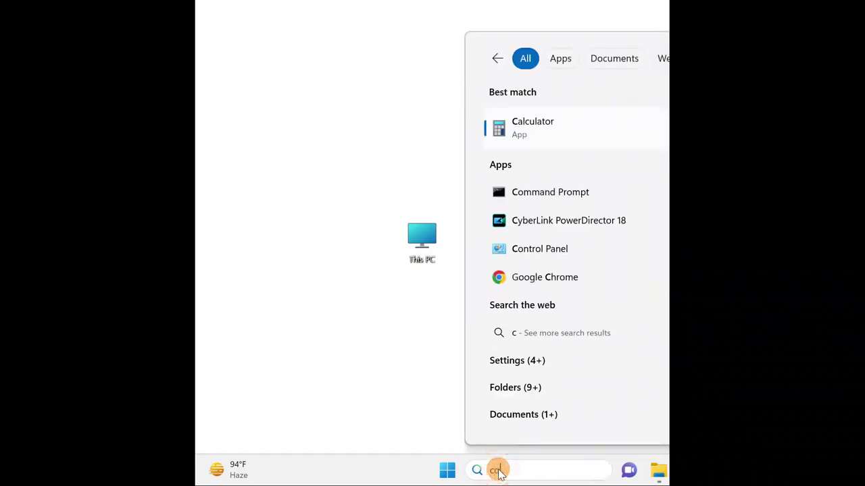
type("rol")
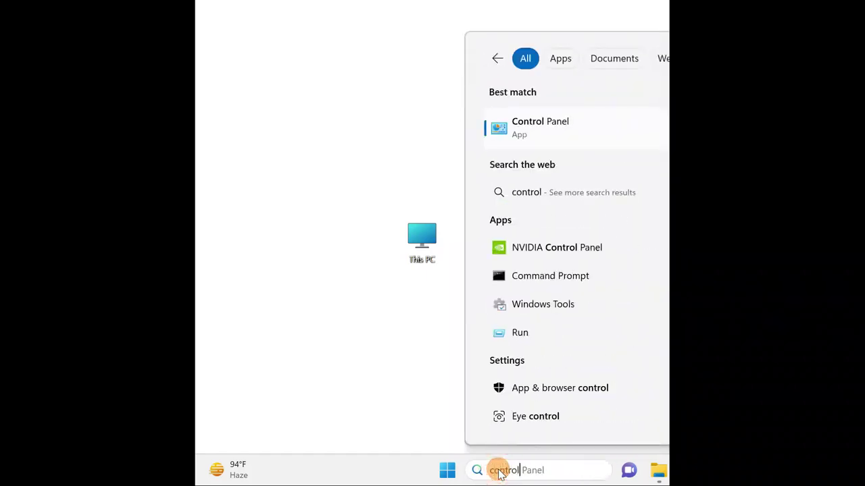
left_click(513, 122)
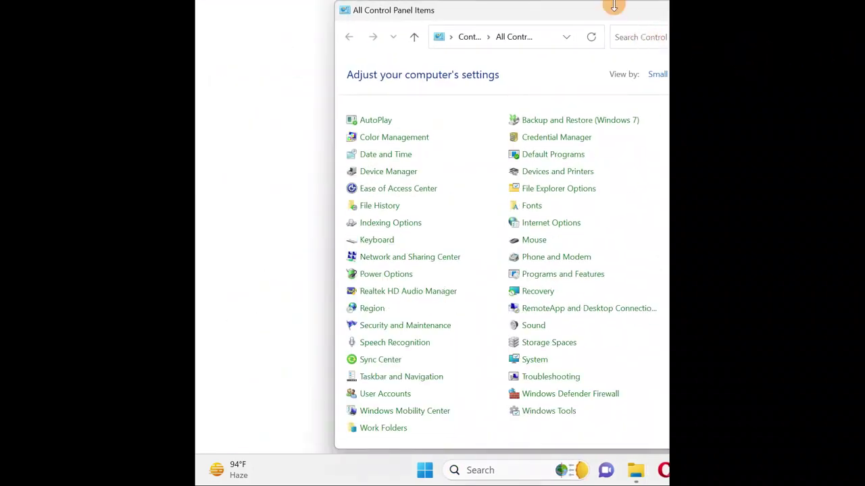
left_click_drag(616, 15, 510, 14)
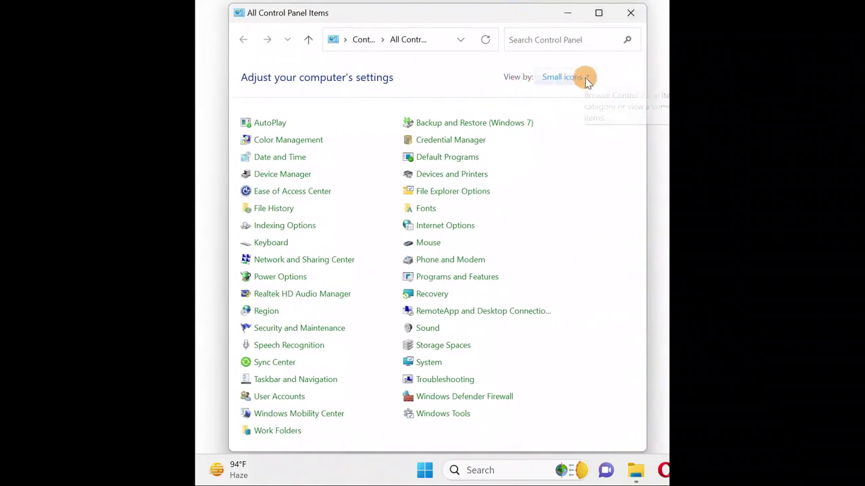
Step: Switch the Control Panel view to large icons and open the Sound settings
left_click(586, 77)
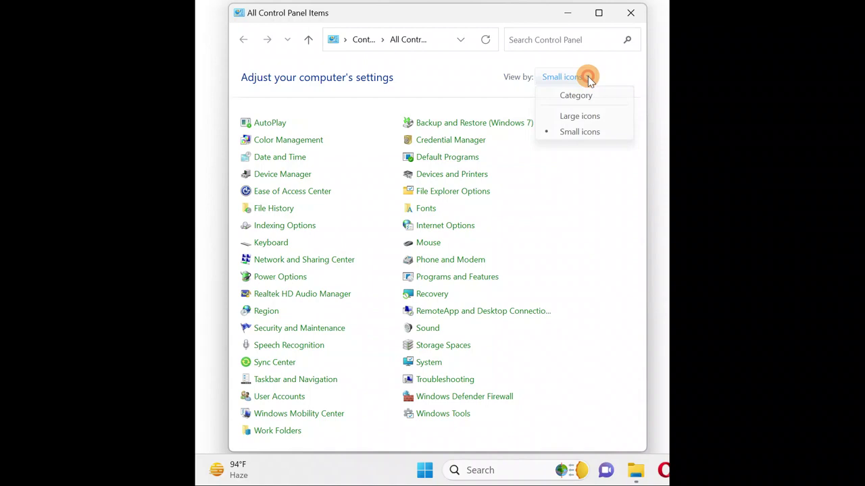
left_click(585, 118)
left_click_drag(642, 131, 625, 289)
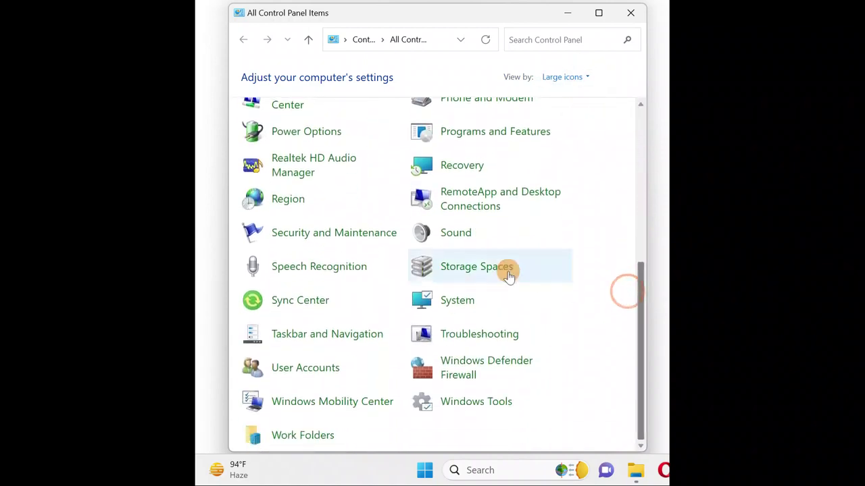
left_click(456, 242)
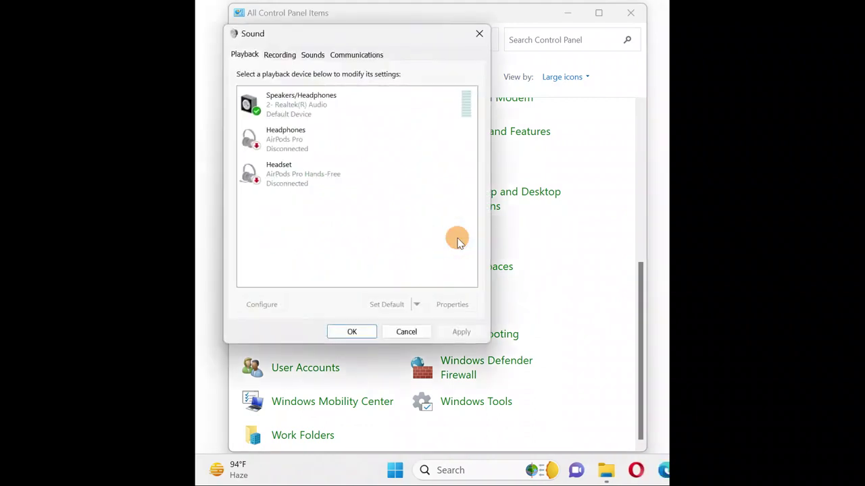
left_click_drag(426, 30, 514, 38)
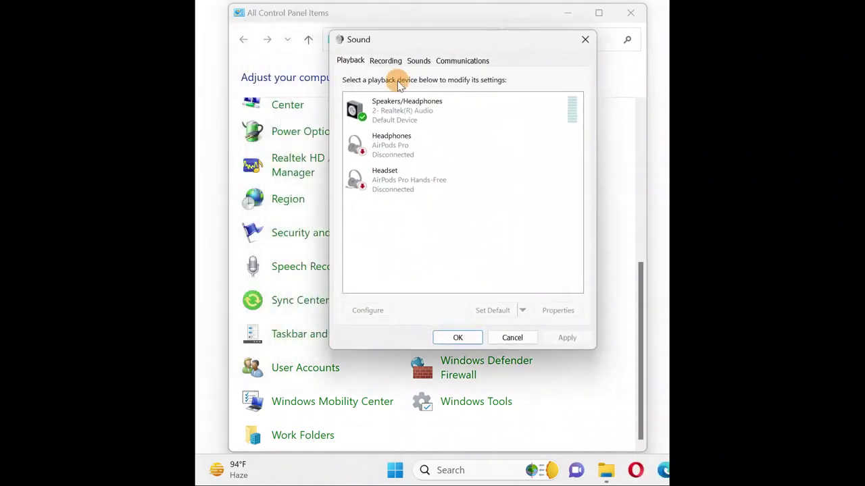
Step: Open the properties of the default Realtek microphone among the recording devices
left_click(385, 61)
left_click(390, 107)
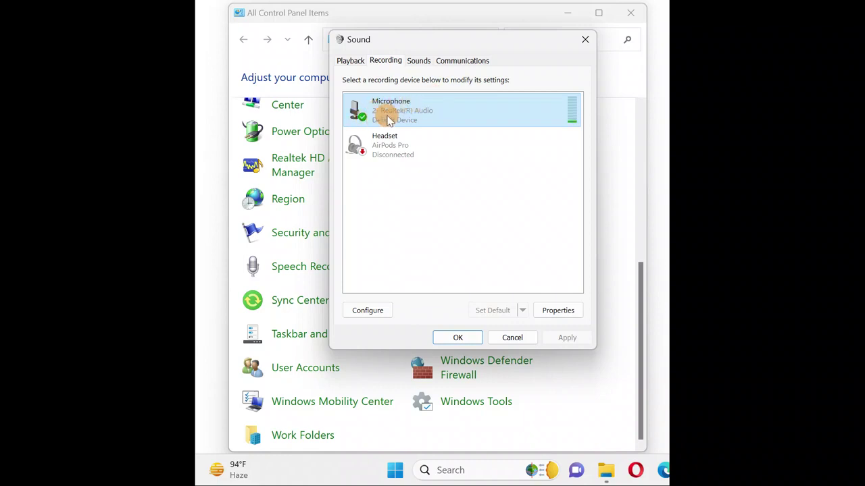
left_click(385, 108)
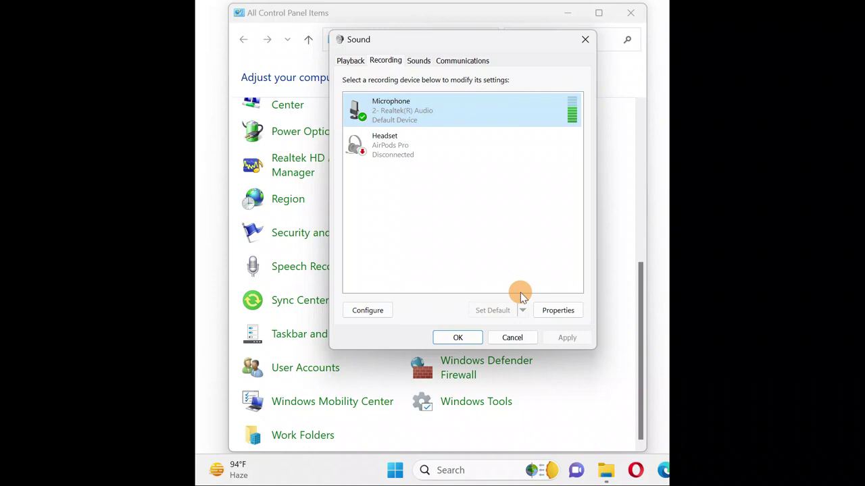
left_click(558, 310)
left_click_drag(482, 91, 420, 65)
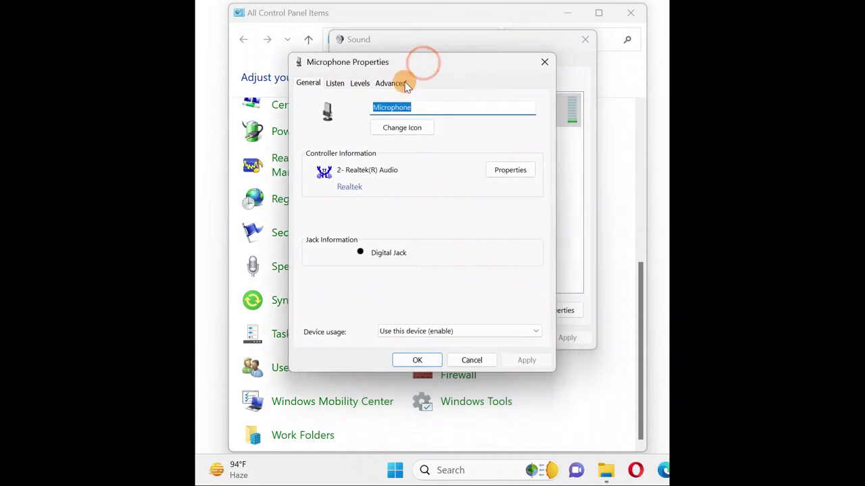
Step: Disable "Allow applications to take exclusive control of this device" for the microphone, and apply and confirm the change
left_click(391, 84)
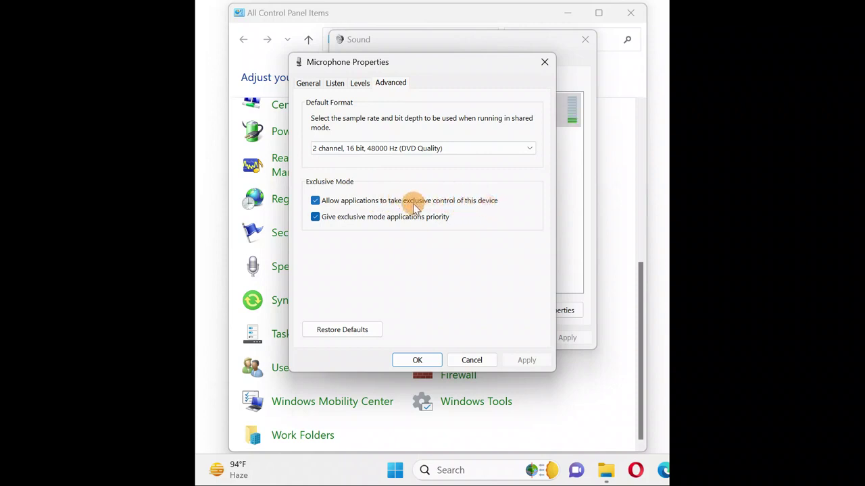
left_click(315, 200)
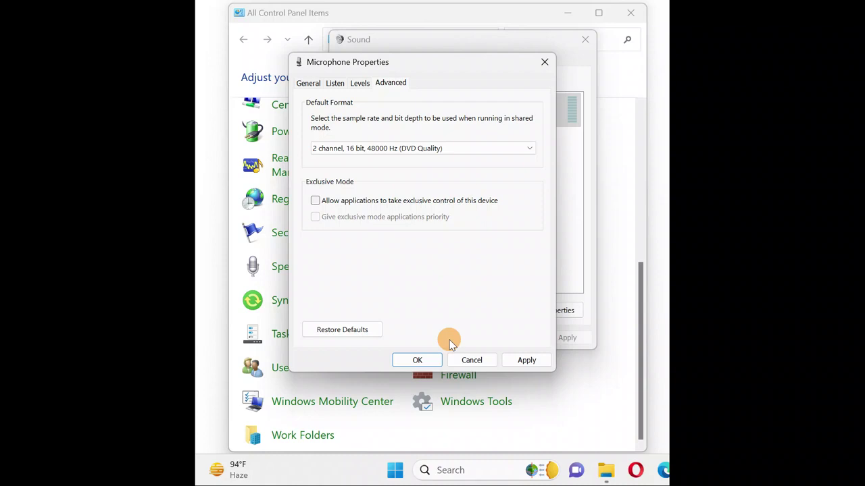
left_click(527, 360)
left_click(418, 361)
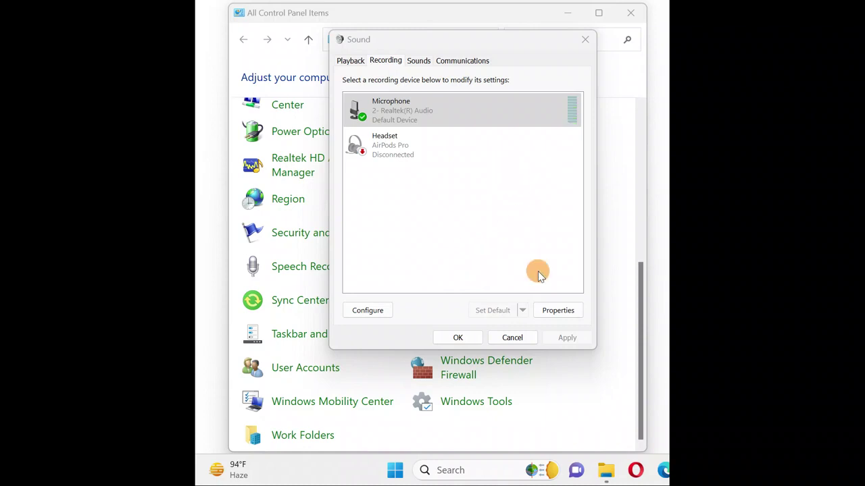
Step: Reopen the Realtek microphone's properties and display its level settings
left_click(396, 110)
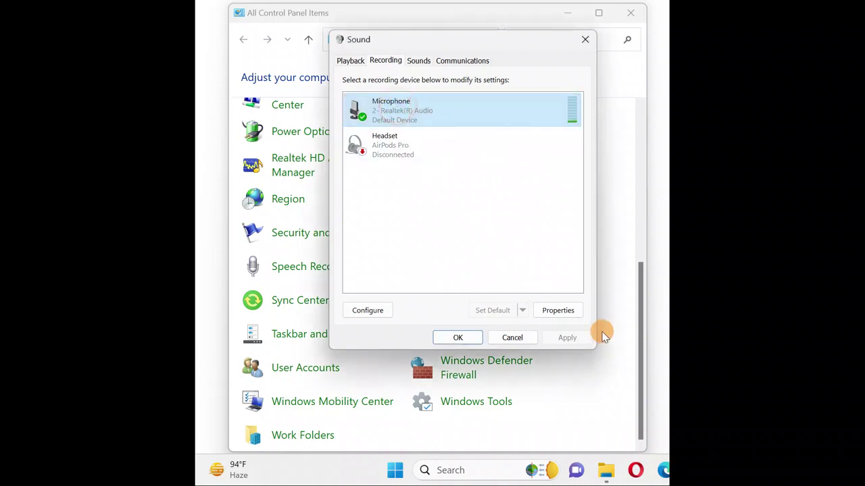
left_click(552, 309)
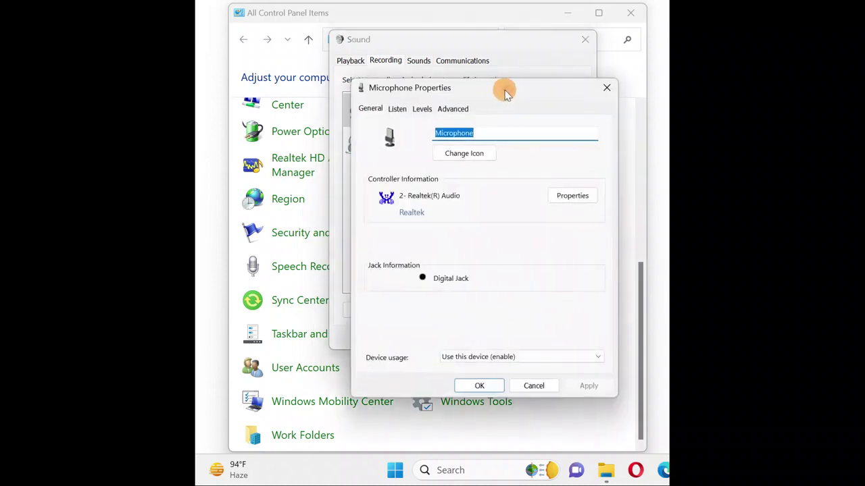
left_click_drag(507, 93, 479, 87)
left_click(369, 102)
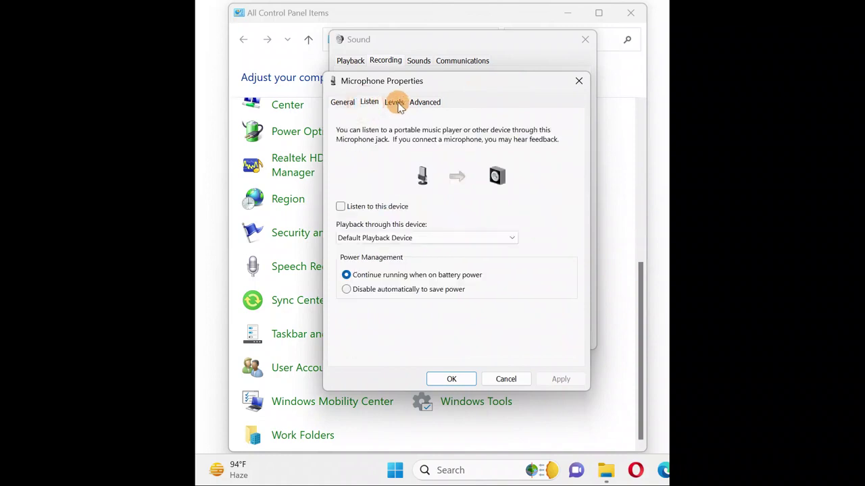
left_click(395, 103)
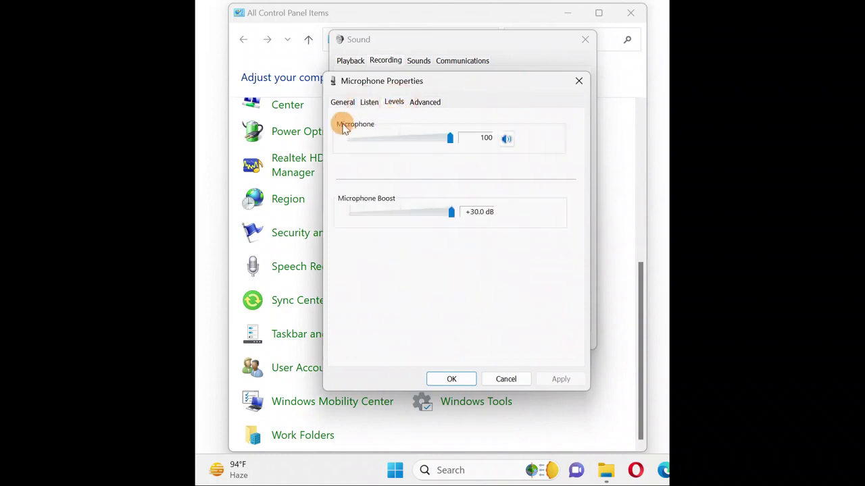
Step: Set the microphone level to 100 and Microphone Boost to +30.0 dB, confirm the sound settings and close Control Panel
mouse_move(451, 140)
left_mouse_down()
mouse_move(440, 138)
mouse_move(462, 137)
left_mouse_up()
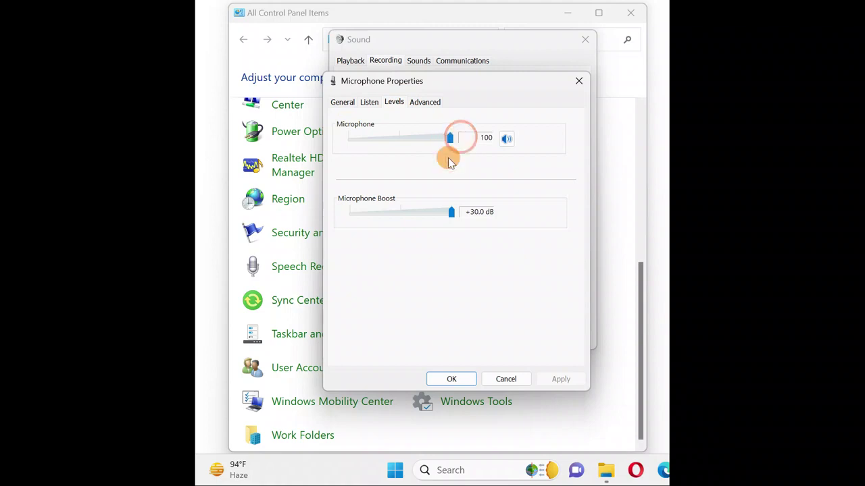
left_click(445, 214)
left_click(418, 215)
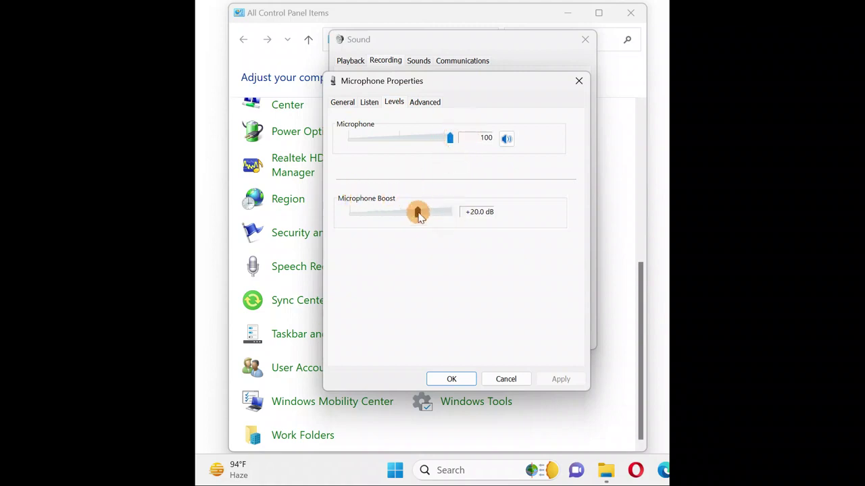
left_click_drag(418, 214, 457, 213)
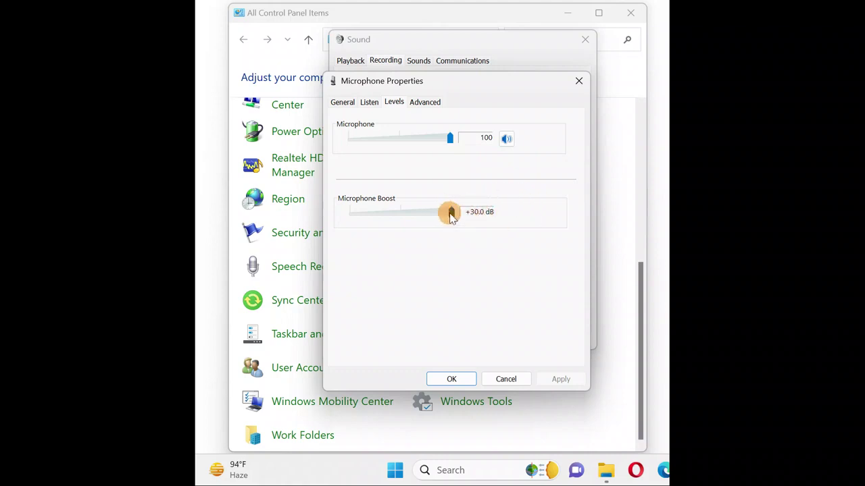
mouse_move(451, 213)
left_mouse_down()
mouse_move(420, 216)
mouse_move(467, 208)
left_mouse_up()
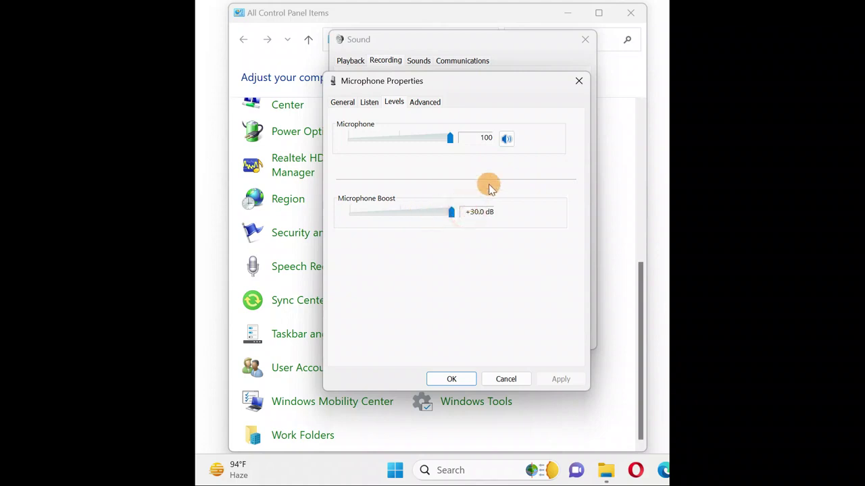
left_click_drag(452, 138, 489, 140)
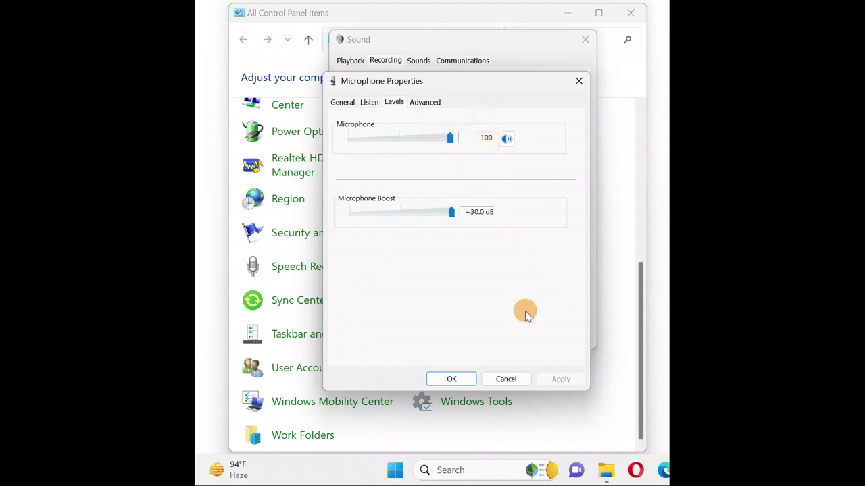
left_click(451, 379)
left_click(452, 379)
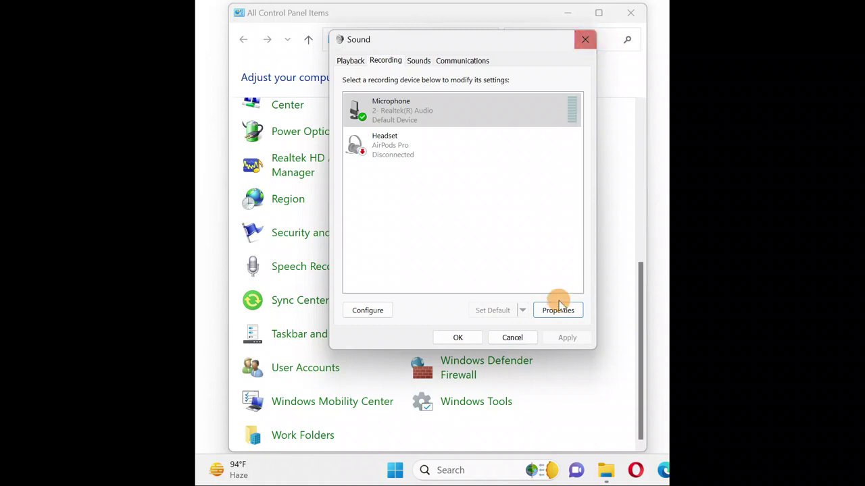
left_click(459, 335)
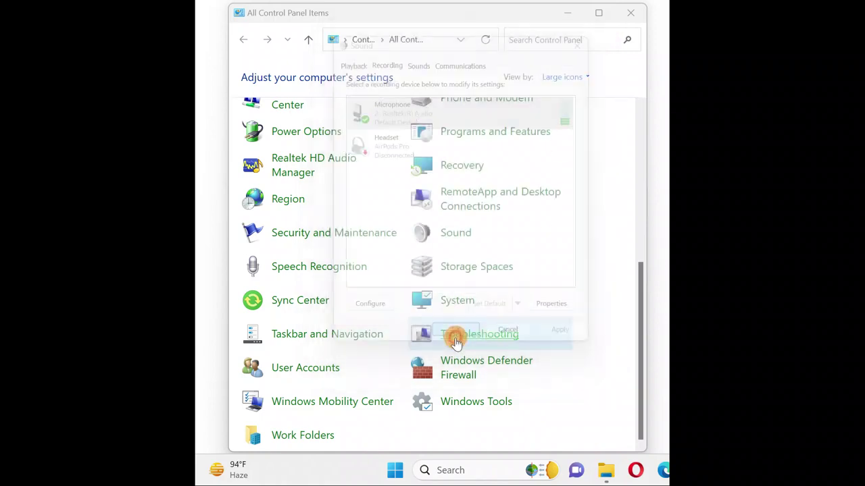
left_click(631, 17)
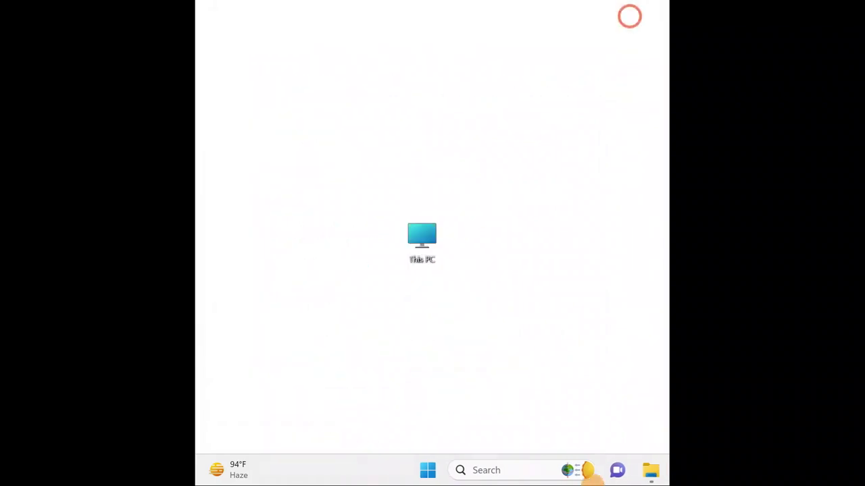
Step: Search Windows for "trou" and open Troubleshoot settings, narrowing the Settings window to fit in view
left_click(509, 471)
type("tro")
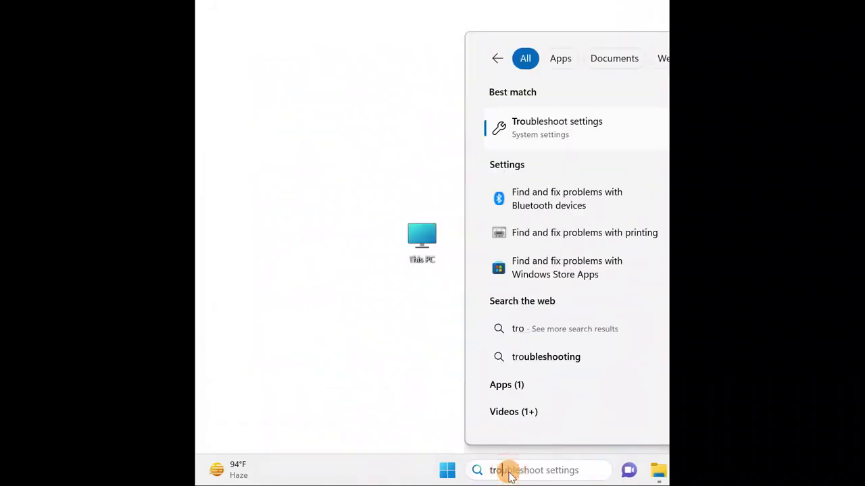
type("u")
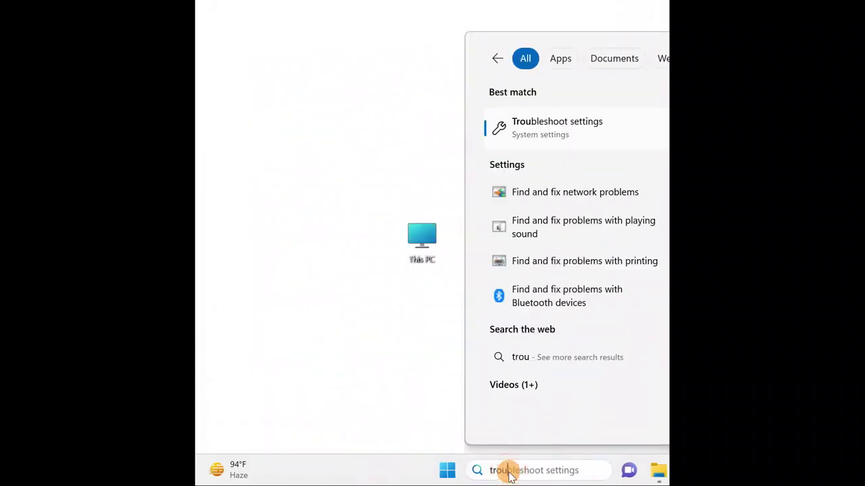
left_click(549, 132)
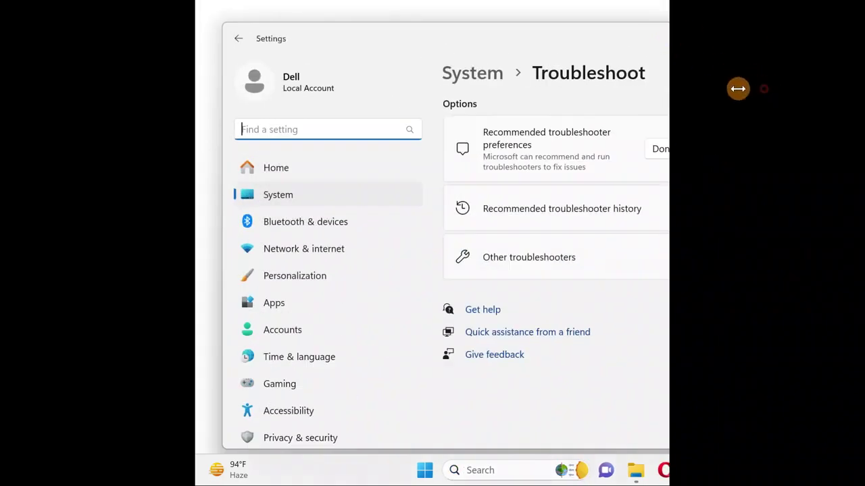
left_click_drag(738, 88, 644, 84)
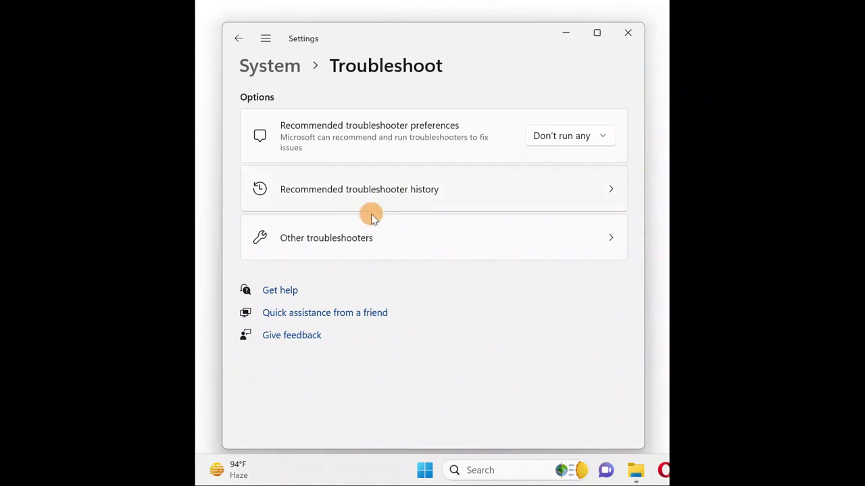
Step: Run the Audio troubleshooter from Other troubleshooters and consent to the automated audio diagnostics
left_click(337, 240)
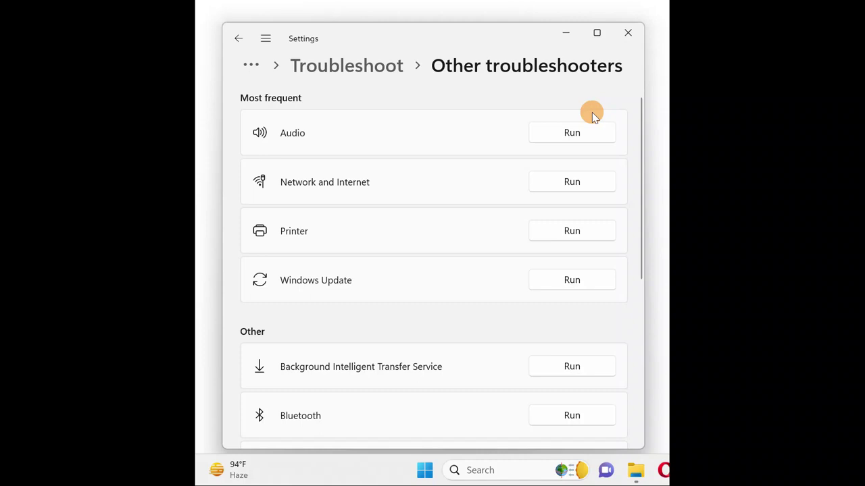
left_click(582, 137)
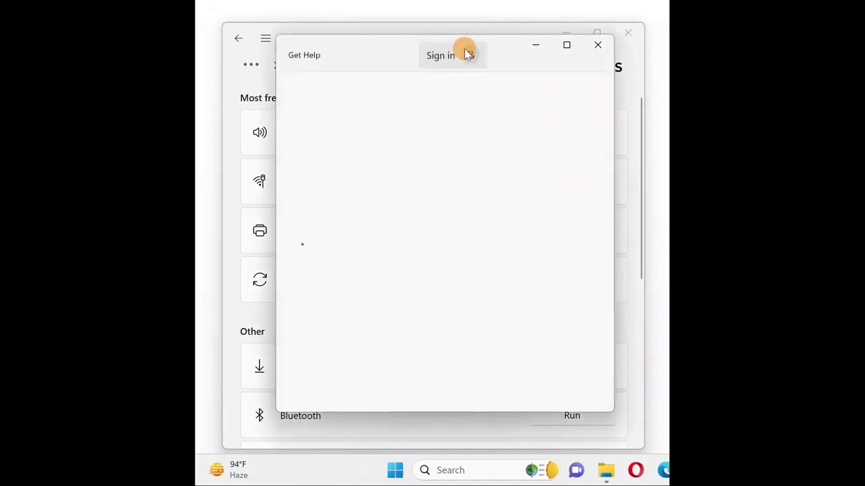
left_click_drag(512, 37, 483, 39)
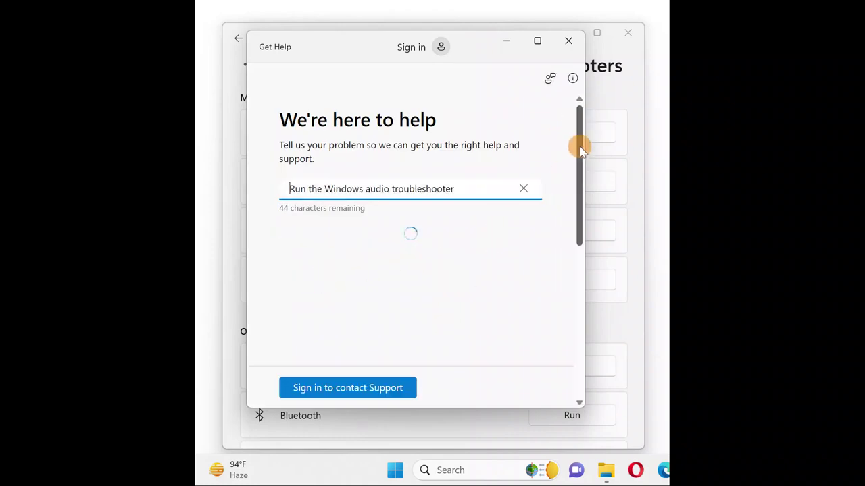
left_click_drag(576, 140, 569, 205)
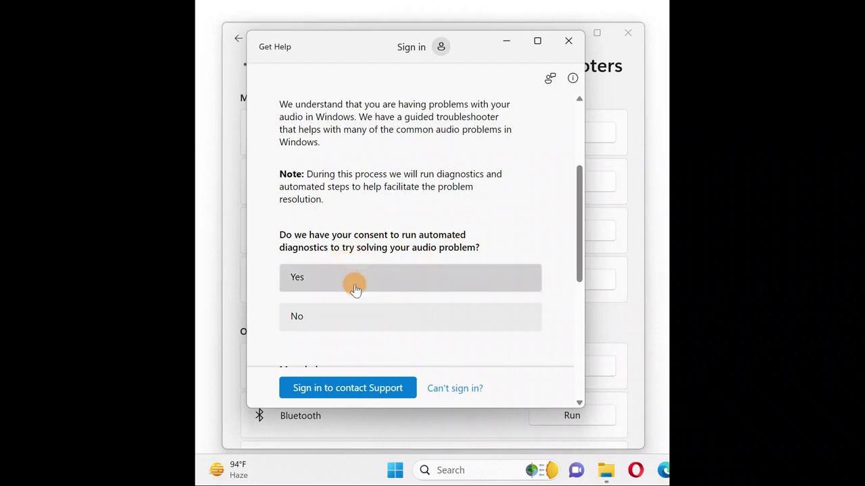
left_click(312, 281)
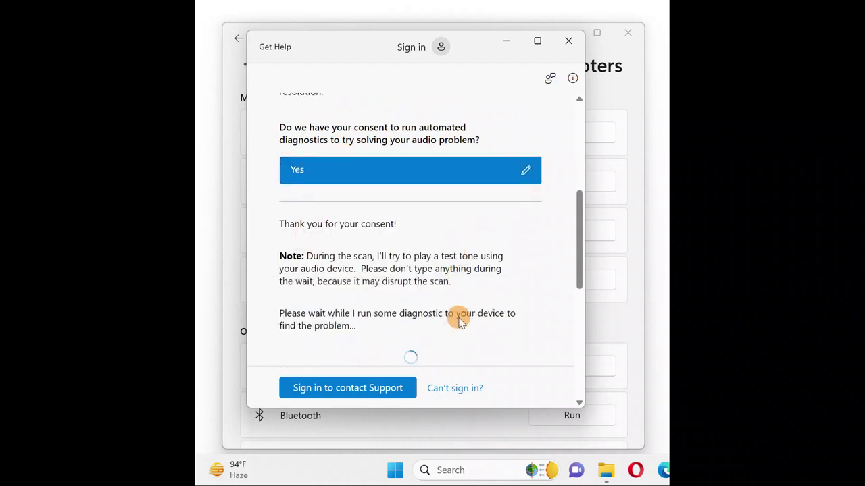
Step: Answer Yes to hearing the diagnostic beep, review the offer to scan again and close the audio troubleshooter in Get Help
left_click_drag(574, 227, 571, 252)
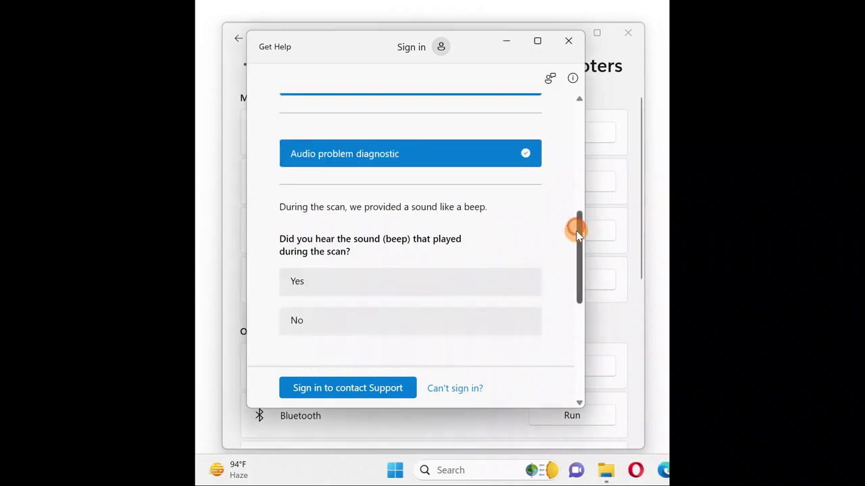
left_click(348, 286)
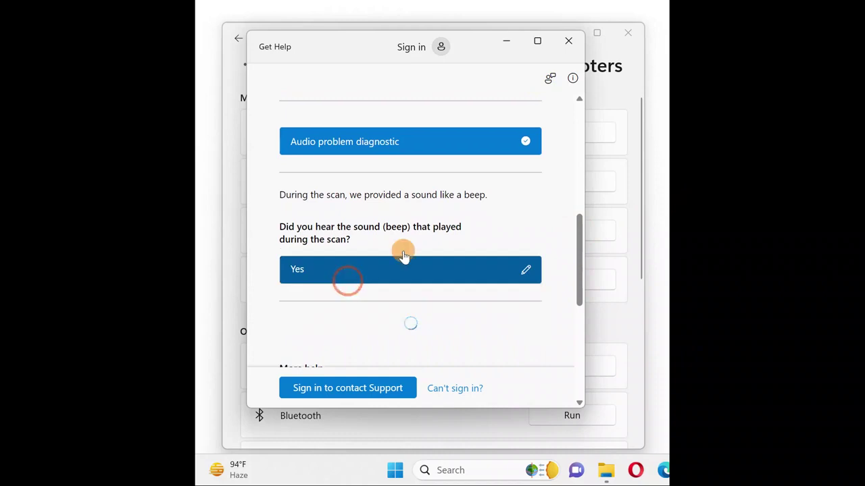
left_click_drag(579, 206, 579, 249)
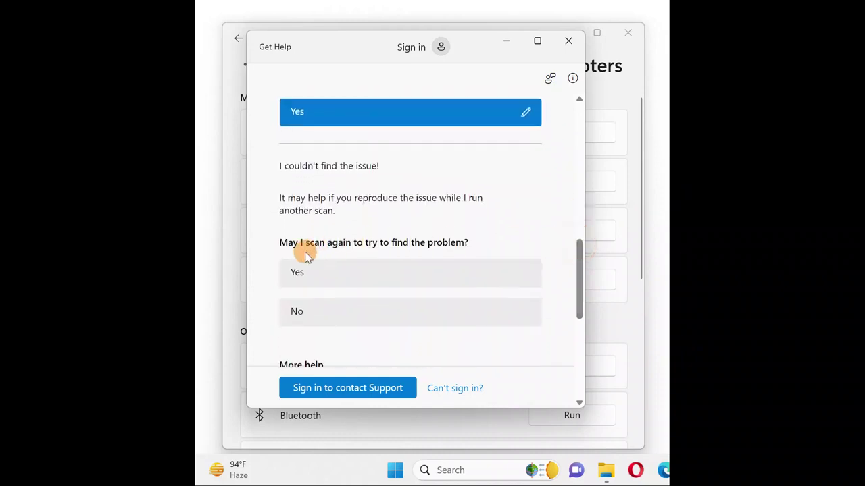
scroll(577, 258, "down", 1)
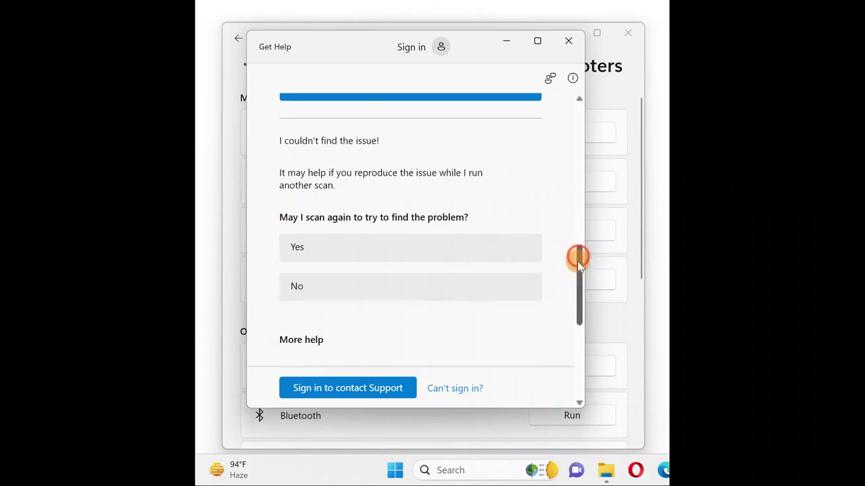
scroll(575, 247, "up", 1)
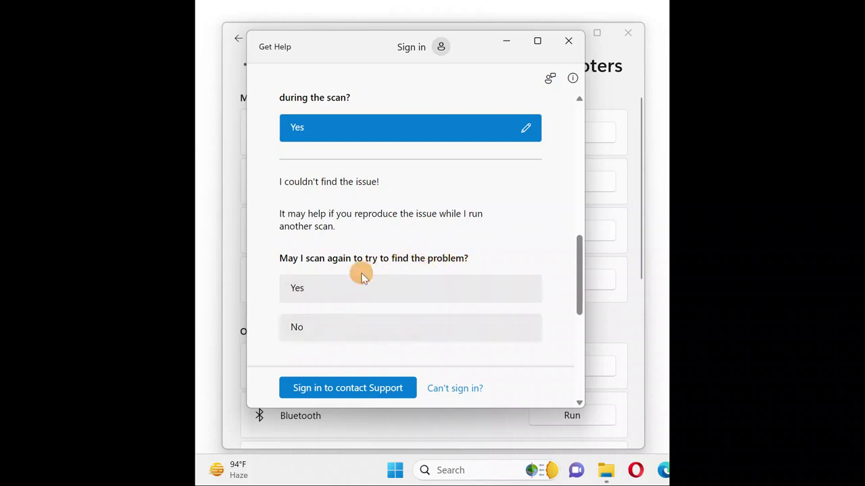
left_click(568, 40)
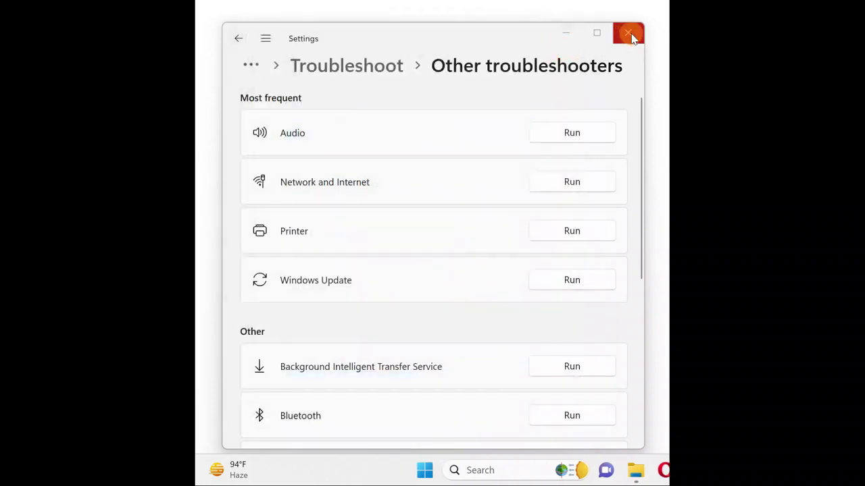